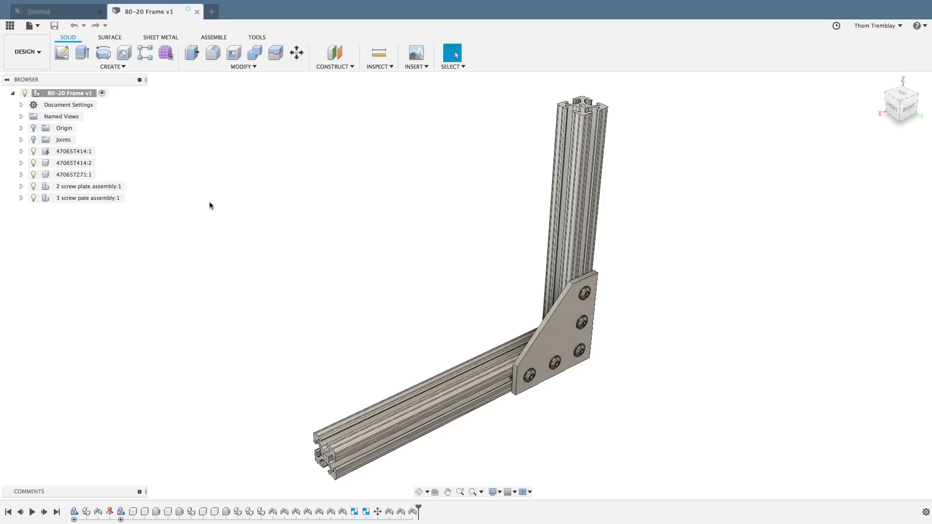
Export the corner plate component 47065T271 to the Assemblies cloud project as a Fusion file named 90 Degree plate.
{"action": "right_click", "coordinate": [87, 176]}
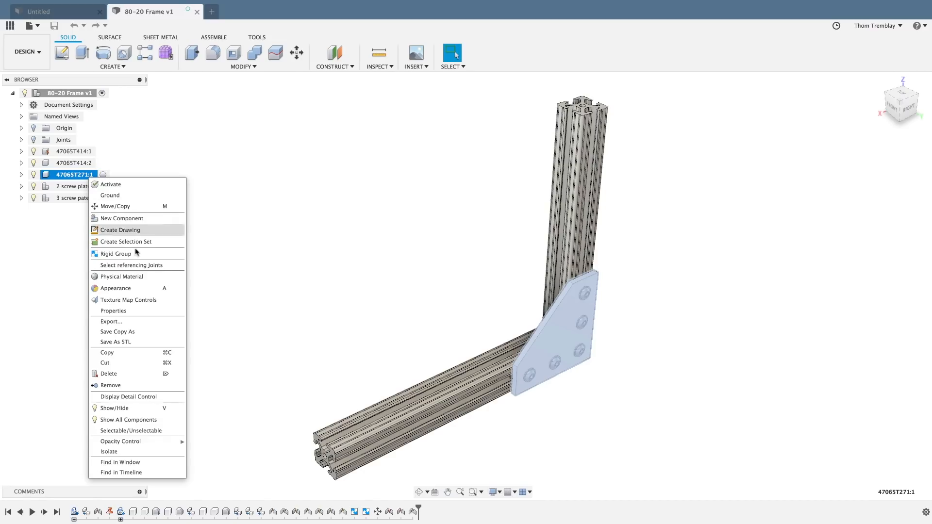
{"action": "left_click", "coordinate": [129, 318]}
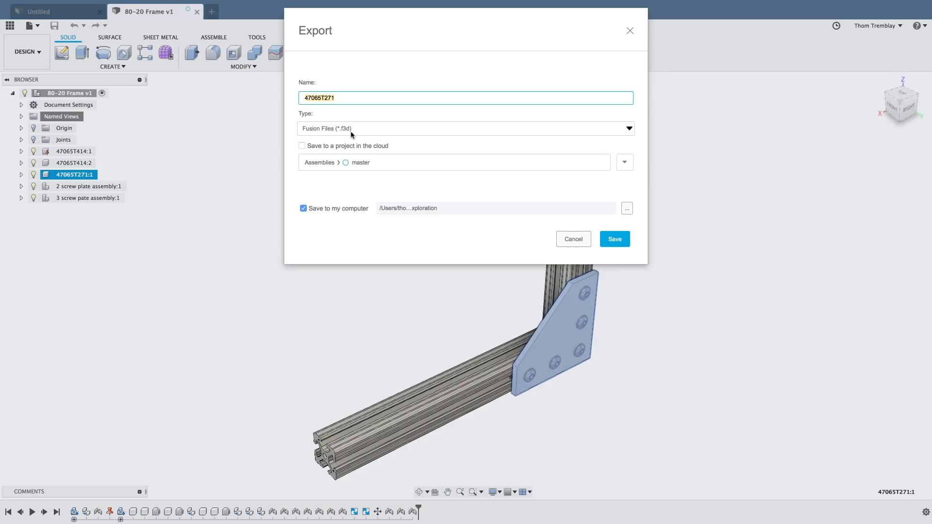
{"action": "left_click", "coordinate": [304, 210]}
{"action": "left_click", "coordinate": [338, 100]}
{"action": "left_click_drag", "start_coordinate": [354, 99], "coordinate": [293, 100]}
{"action": "type", "text": "90"}
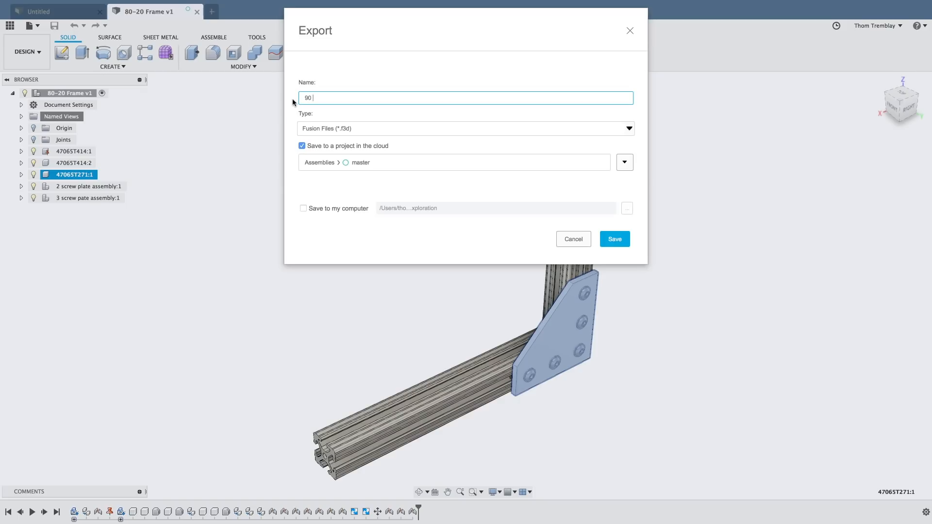
{"action": "type", "text": " Degree plate"}
{"action": "left_click", "coordinate": [624, 243]}
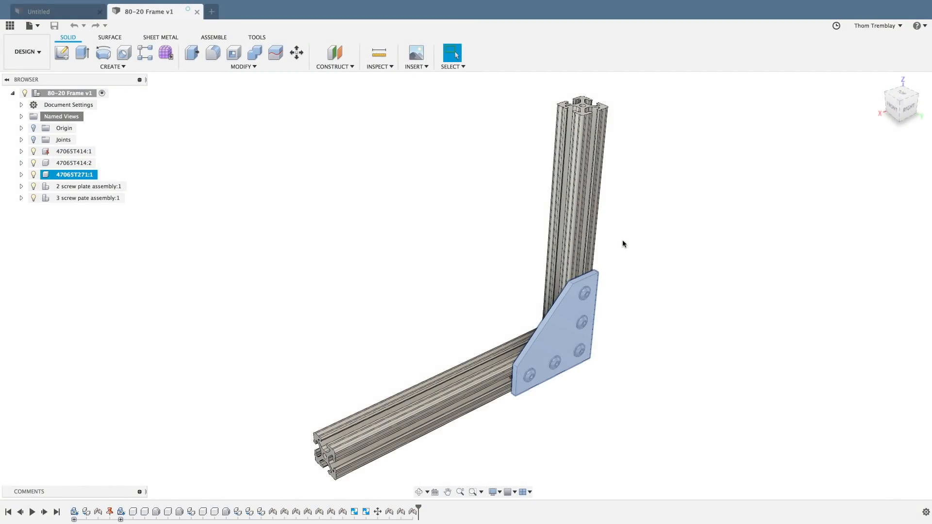
{"action": "left_click", "coordinate": [301, 262]}
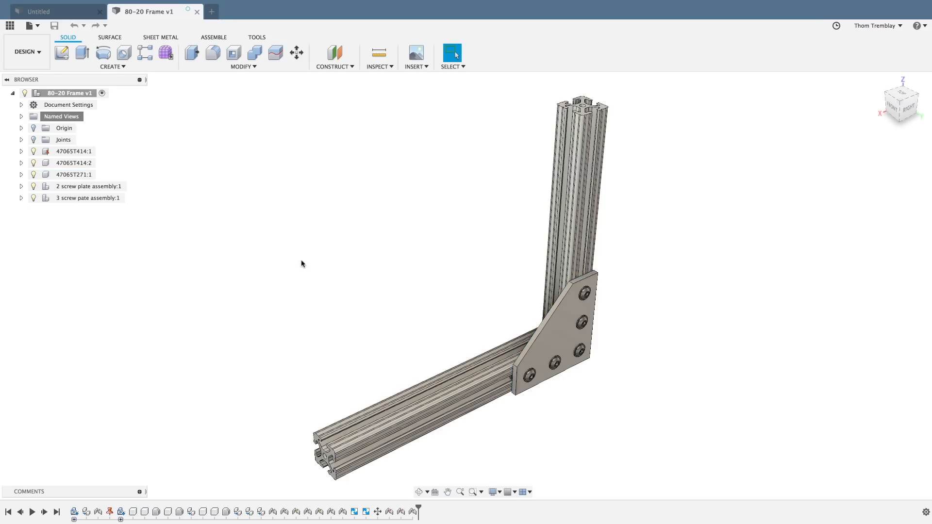
Delete the corner plate component 47065T271 from the 80-20 Frame, accepting that timeline features reference it.
{"action": "left_click", "coordinate": [81, 175]}
{"action": "right_click", "coordinate": [83, 176]}
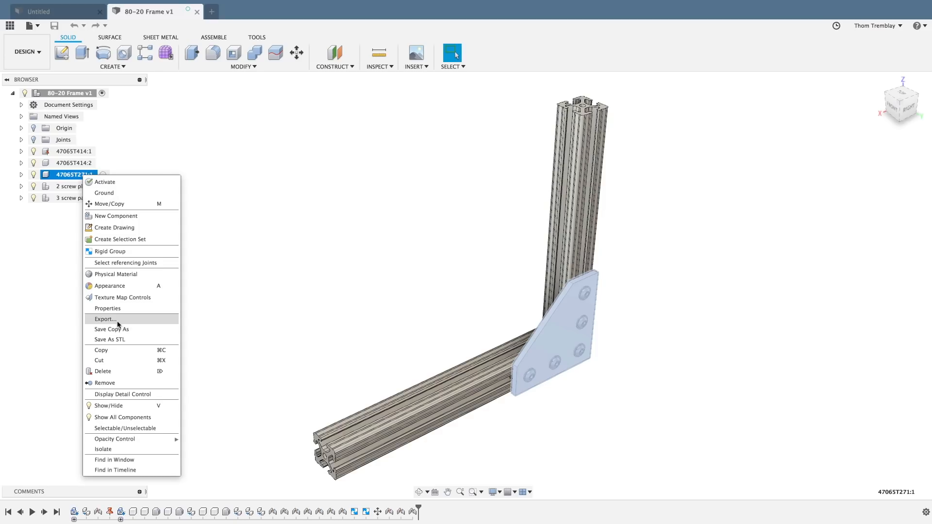
{"action": "left_click", "coordinate": [116, 371]}
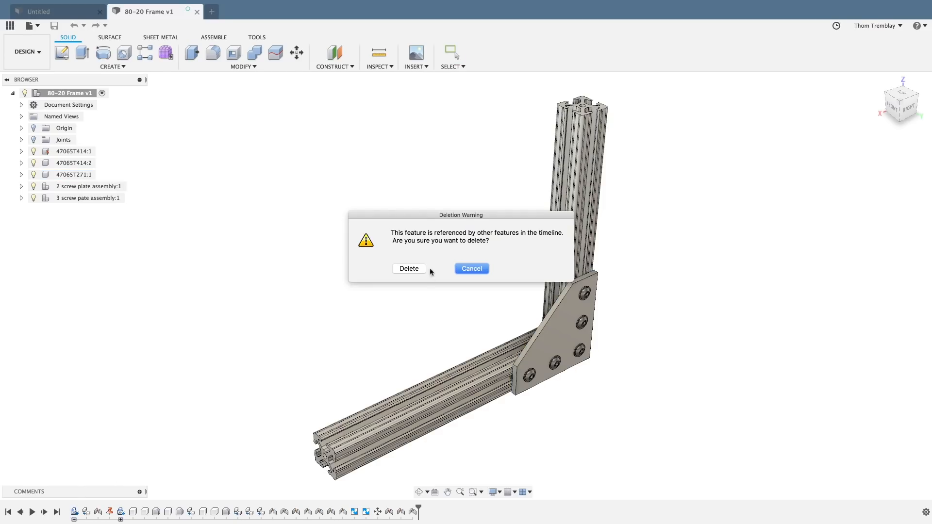
{"action": "left_click", "coordinate": [416, 270]}
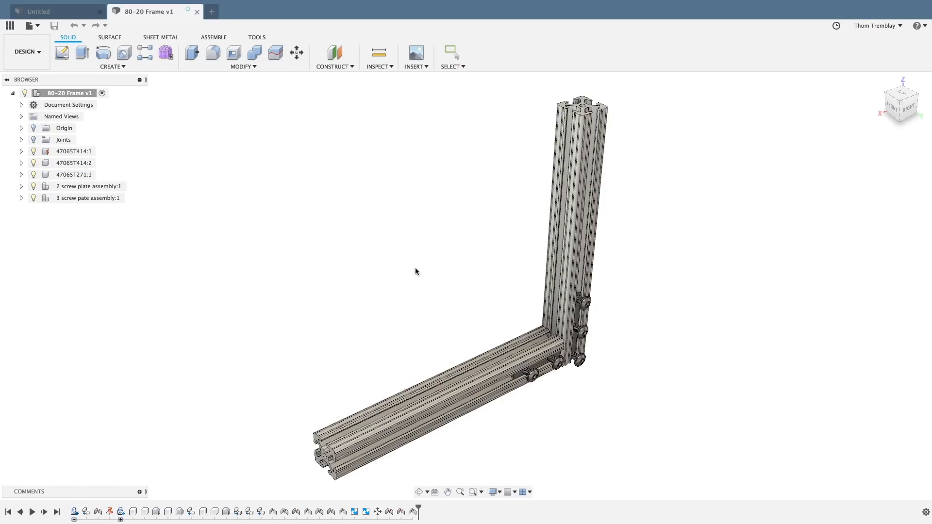
Open the 90 Degree plate design from the Assemblies project and expand its list of bodies.
{"action": "left_click", "coordinate": [9, 26]}
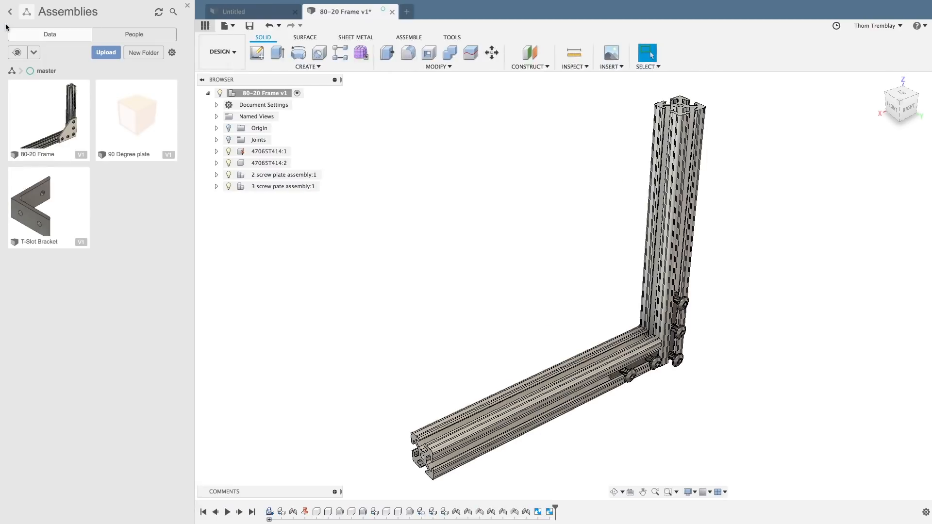
{"action": "left_click", "coordinate": [124, 123]}
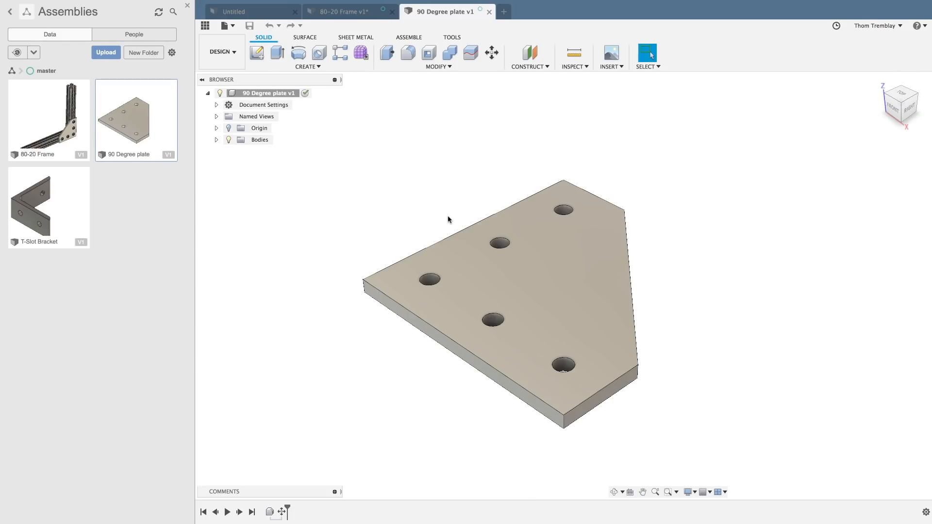
{"action": "left_click", "coordinate": [217, 140]}
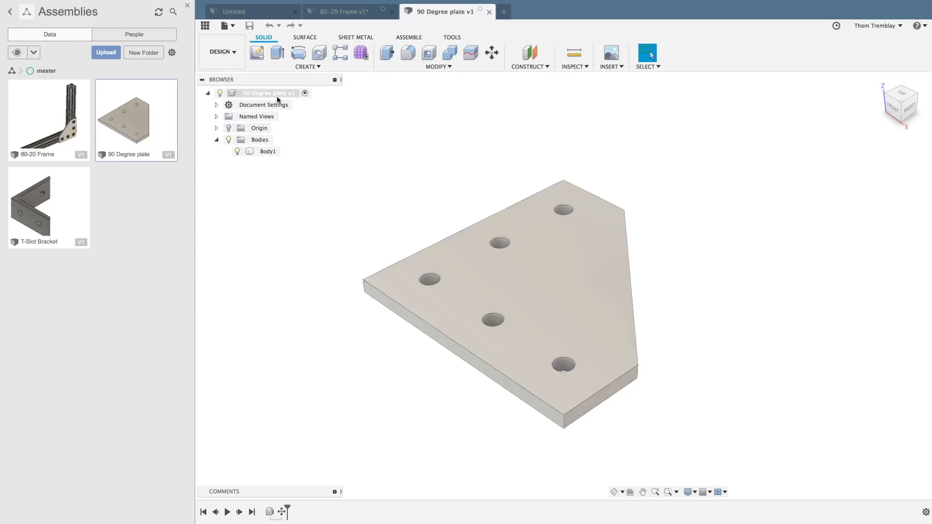
Insert the 90 Degree plate into the 80-20 Frame design, rotated 90 degrees about X.
{"action": "left_click", "coordinate": [343, 12]}
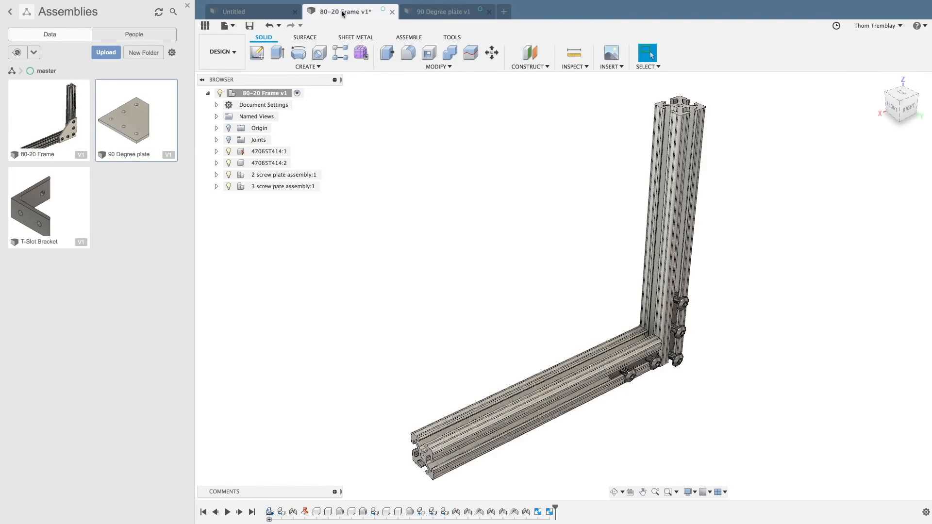
{"action": "right_click", "coordinate": [141, 111]}
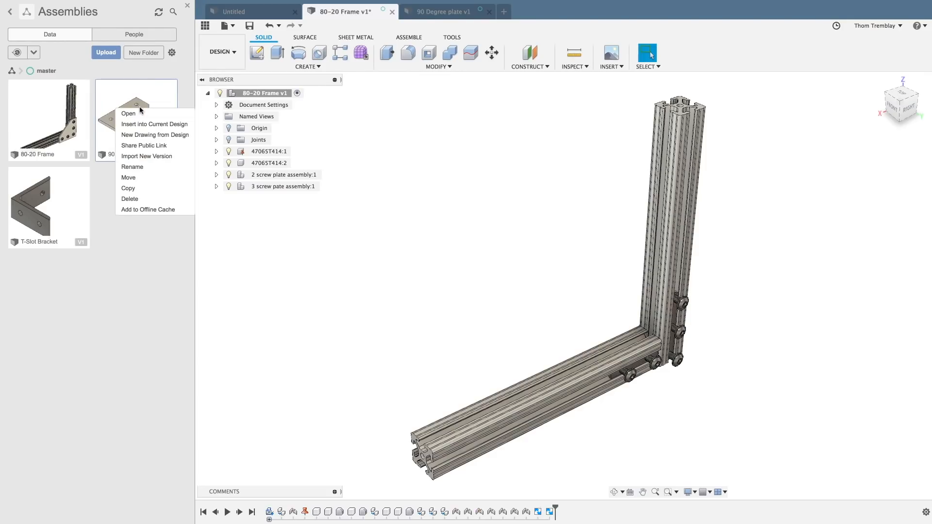
{"action": "left_click", "coordinate": [154, 125]}
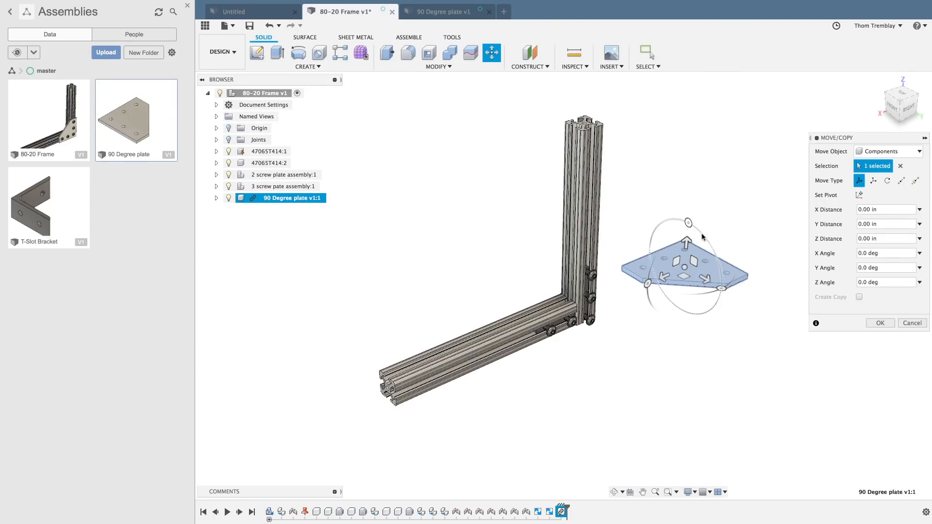
{"action": "left_click_drag", "start_coordinate": [688, 223], "coordinate": [625, 238]}
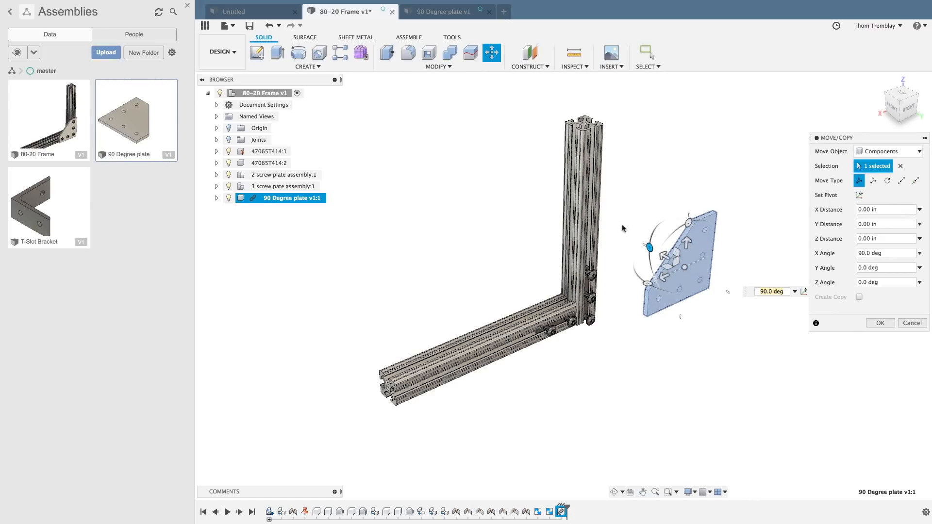
{"action": "right_click", "coordinate": [621, 194]}
{"action": "left_click", "coordinate": [649, 194]}
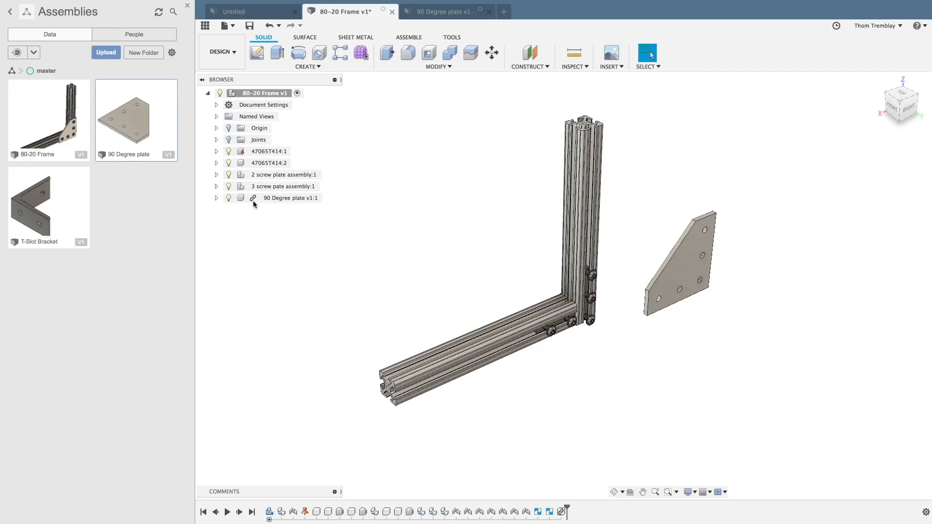
In the 90 Degree plate design, cut a simple hole about 1.11 in wide through the middle of the large face, with extents All.
{"action": "left_click", "coordinate": [441, 13]}
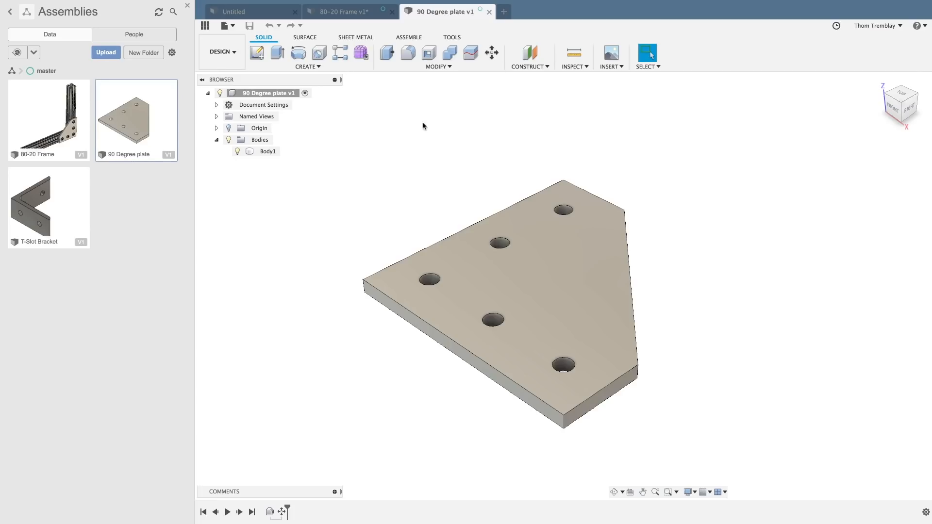
{"action": "left_click", "coordinate": [318, 52]}
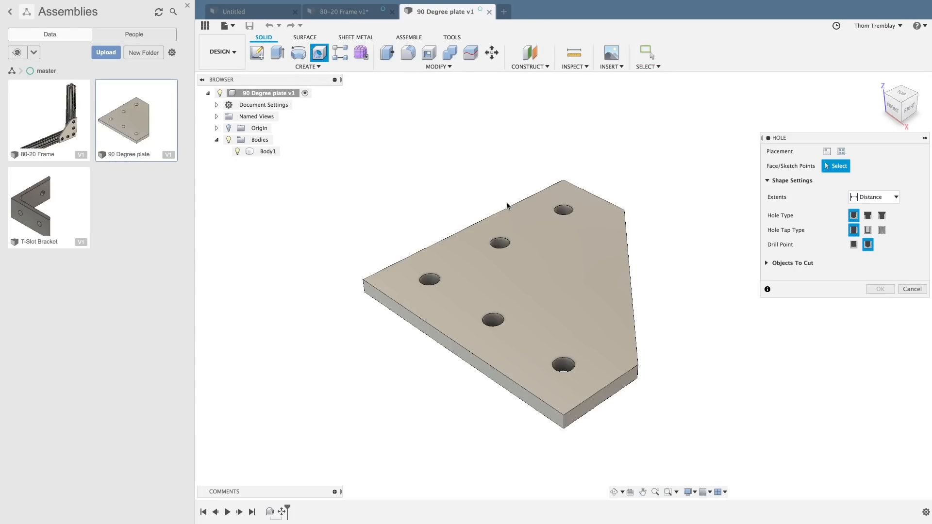
{"action": "left_click", "coordinate": [552, 282]}
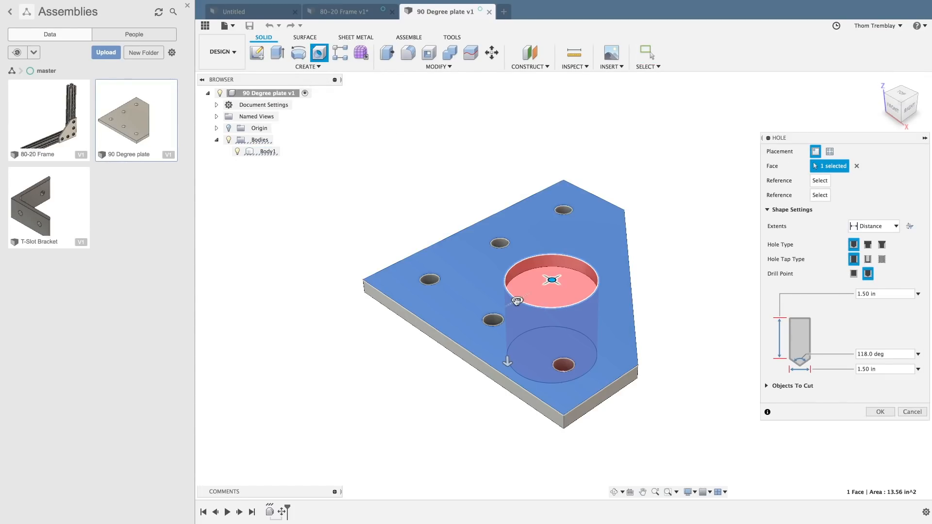
{"action": "left_click", "coordinate": [871, 226]}
{"action": "left_click", "coordinate": [866, 260]}
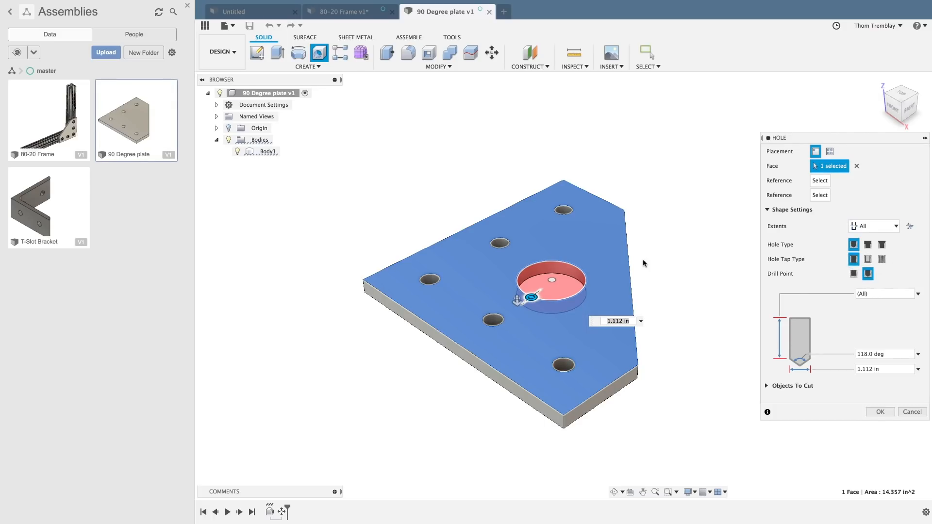
{"action": "left_click", "coordinate": [880, 411]}
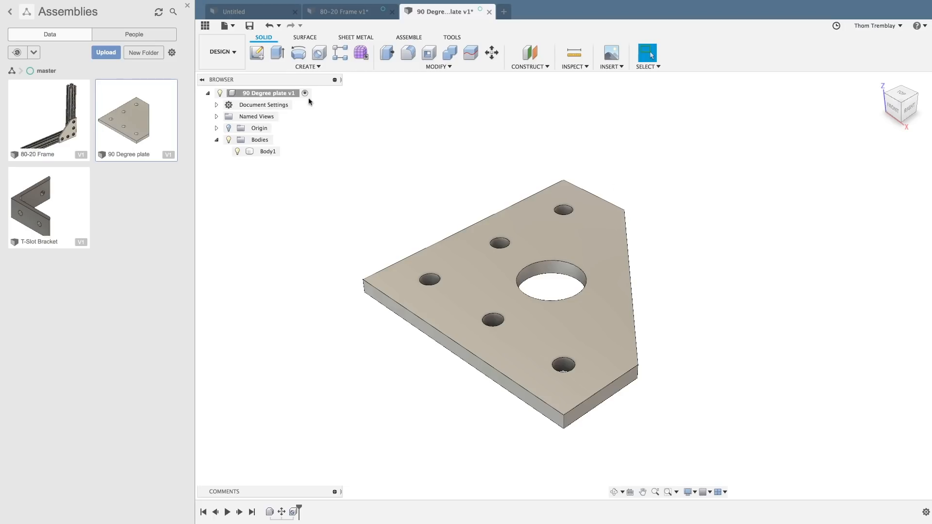
Save the 90 Degree plate as a new version and update its out-of-date reference in the 80-20 Frame.
{"action": "left_click", "coordinate": [250, 29]}
{"action": "left_click", "coordinate": [459, 261]}
{"action": "left_click", "coordinate": [356, 16]}
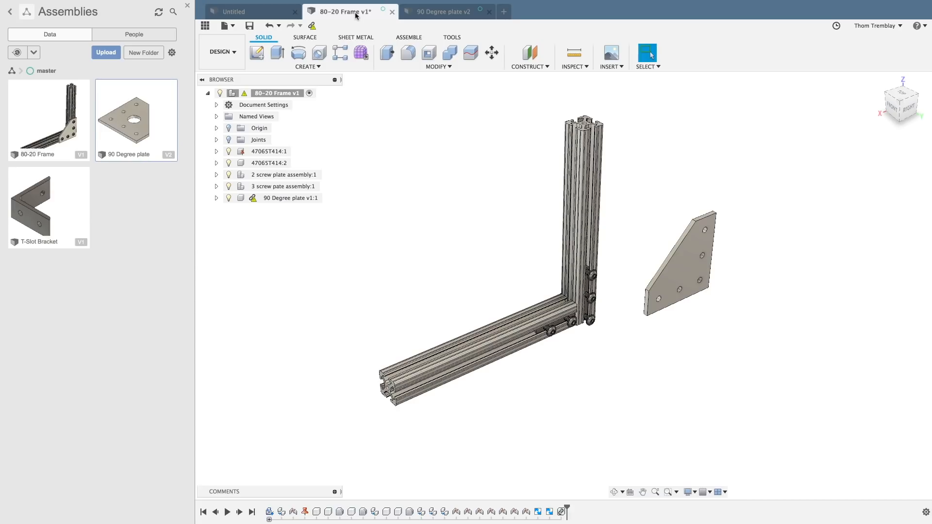
{"action": "left_click", "coordinate": [312, 27]}
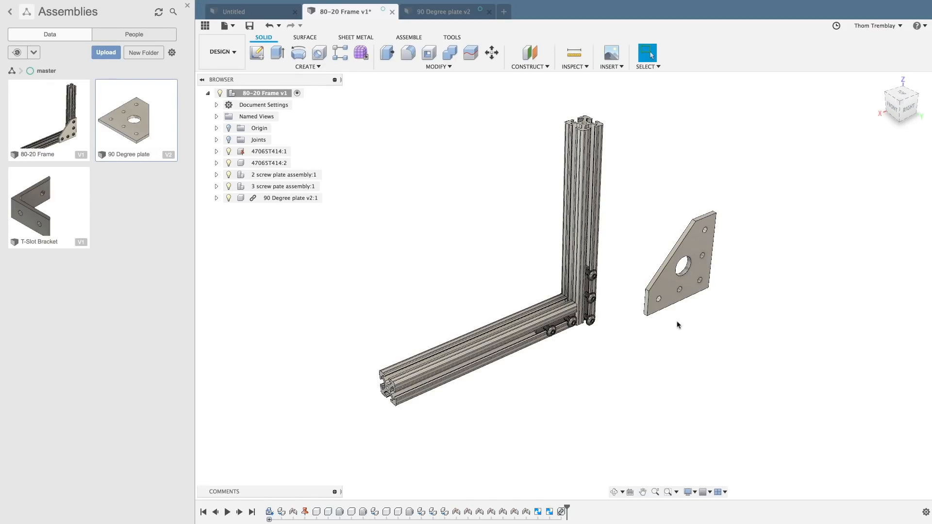
Insert the T-Slot Bracket into the frame, rotate it upright, and move it about 2.92 in along X and -2.03 in along Y.
{"action": "right_click", "coordinate": [62, 217]}
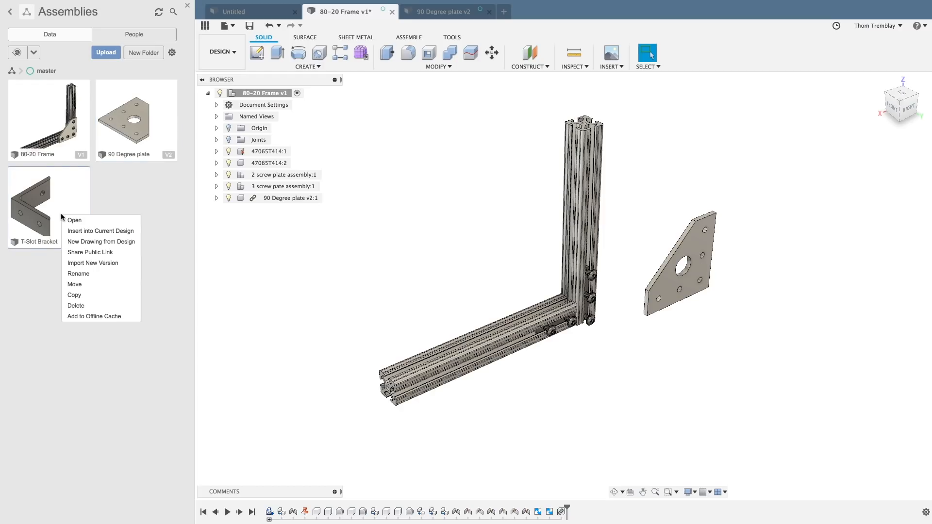
{"action": "left_click", "coordinate": [82, 233]}
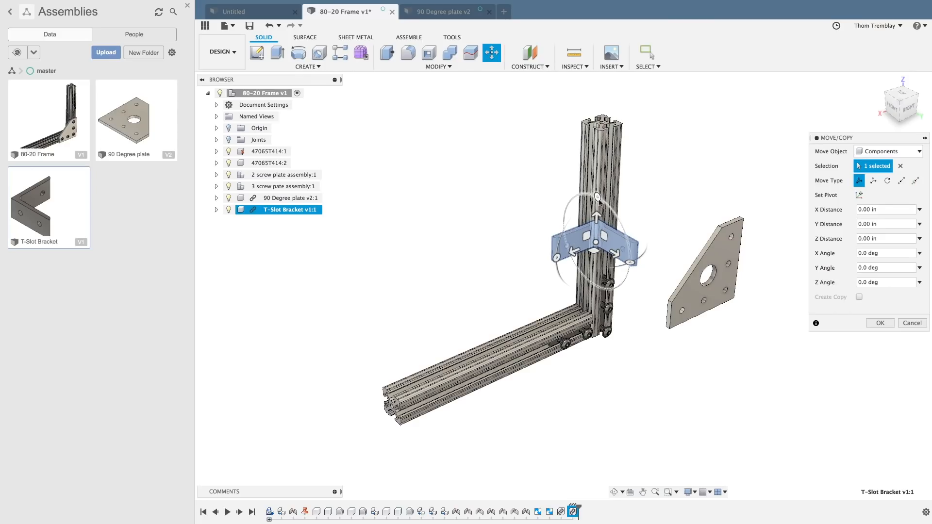
{"action": "left_click_drag", "start_coordinate": [600, 202], "coordinate": [523, 201]}
{"action": "left_click_drag", "start_coordinate": [584, 241], "coordinate": [533, 301]}
{"action": "left_click", "coordinate": [496, 264]}
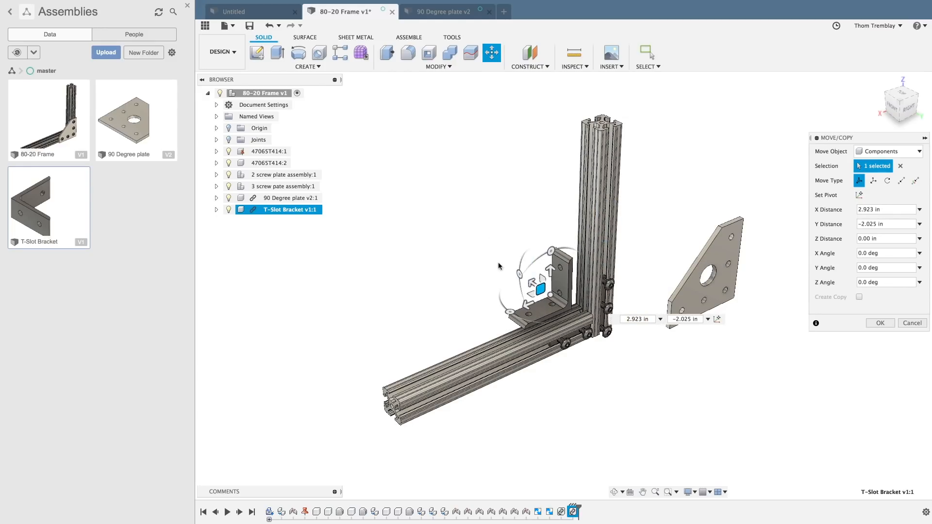
Break the link between the inserted T-Slot Bracket and its source design.
{"action": "scroll", "coordinate": [531, 297], "scroll_direction": "up", "scroll_amount": 3}
{"action": "scroll", "coordinate": [531, 297], "scroll_direction": "up", "scroll_amount": 1}
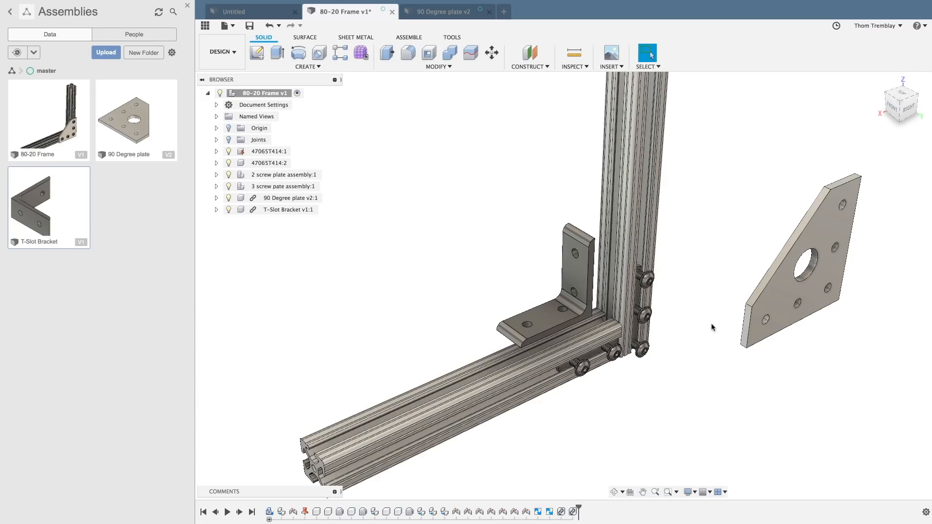
{"action": "scroll", "coordinate": [607, 381], "scroll_direction": "up", "scroll_amount": 8}
{"action": "middle_click_drag", "start_coordinate": [406, 176], "coordinate": [521, 331]}
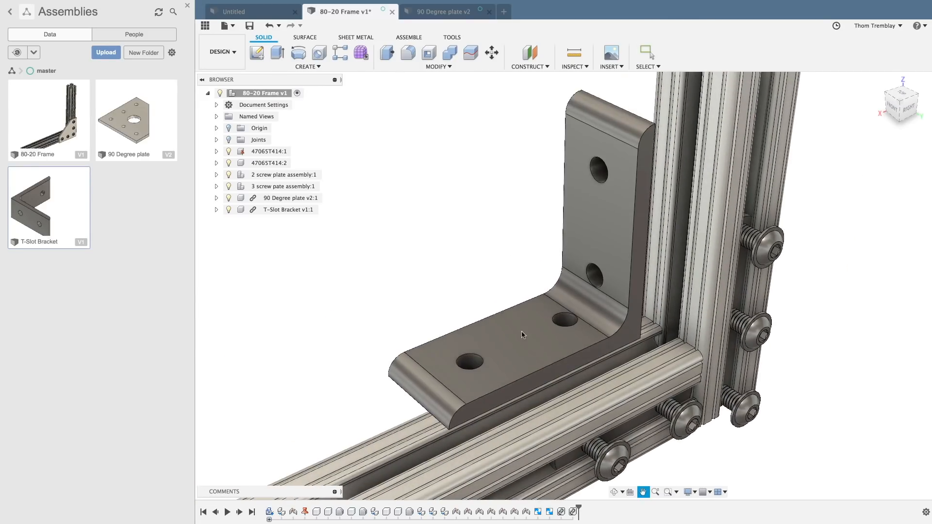
{"action": "right_click", "coordinate": [278, 213]}
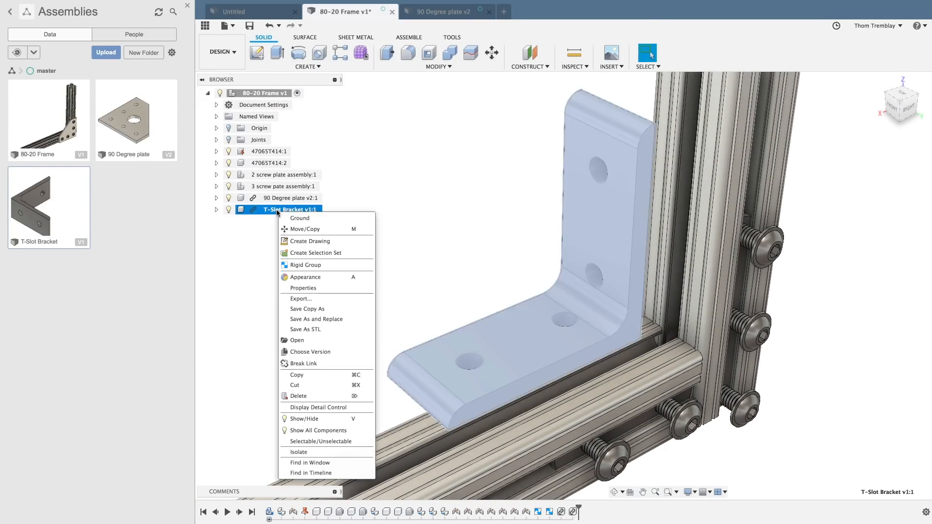
{"action": "left_click", "coordinate": [305, 364]}
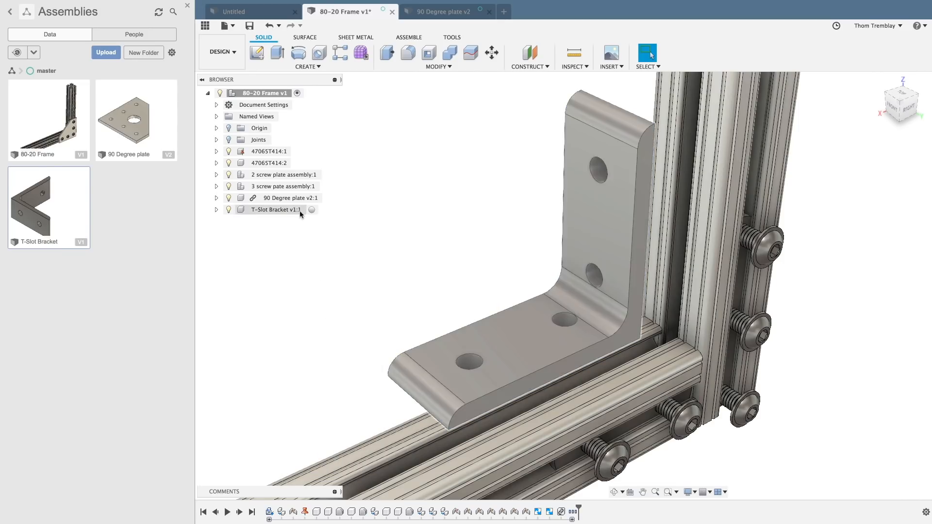
Activate the T-Slot Bracket and cut a hole about 0.41 in wide and 0.73 in deep between the two holes of its horizontal leg.
{"action": "left_click", "coordinate": [313, 209]}
{"action": "left_click", "coordinate": [364, 250]}
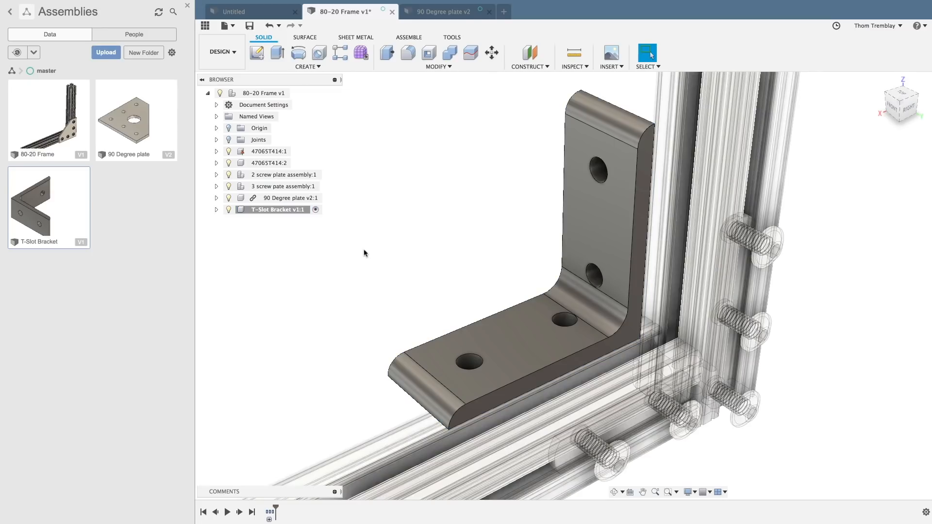
{"action": "left_click", "coordinate": [319, 53]}
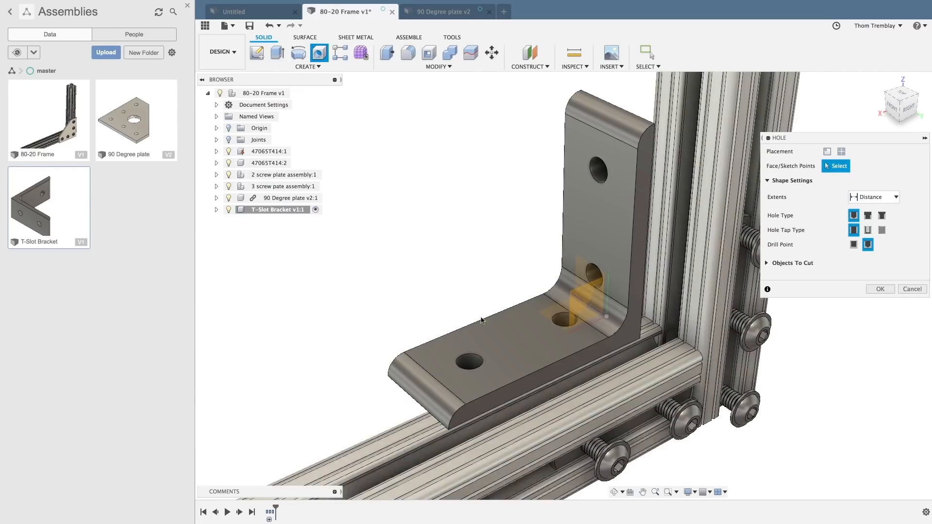
{"action": "left_click", "coordinate": [513, 338]}
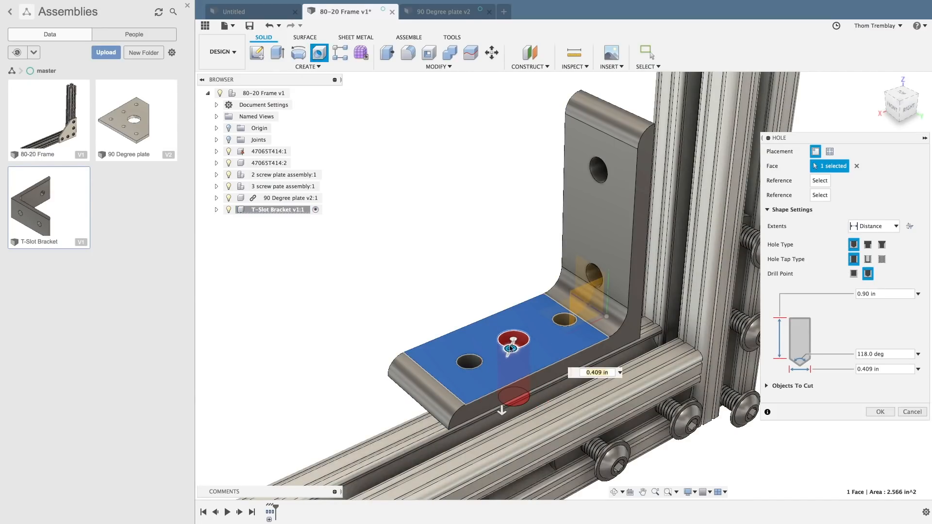
{"action": "left_click_drag", "start_coordinate": [506, 410], "coordinate": [507, 400]}
{"action": "right_click", "coordinate": [438, 292]}
{"action": "left_click", "coordinate": [461, 294]}
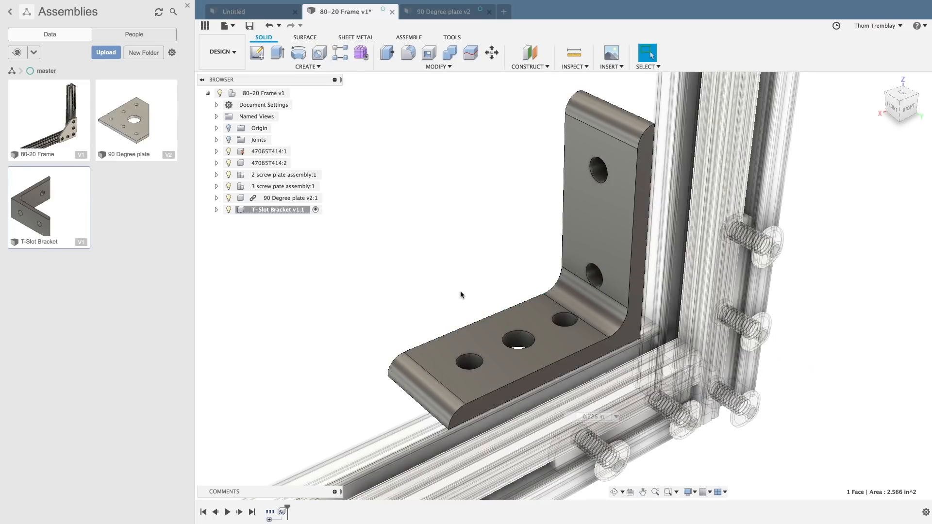